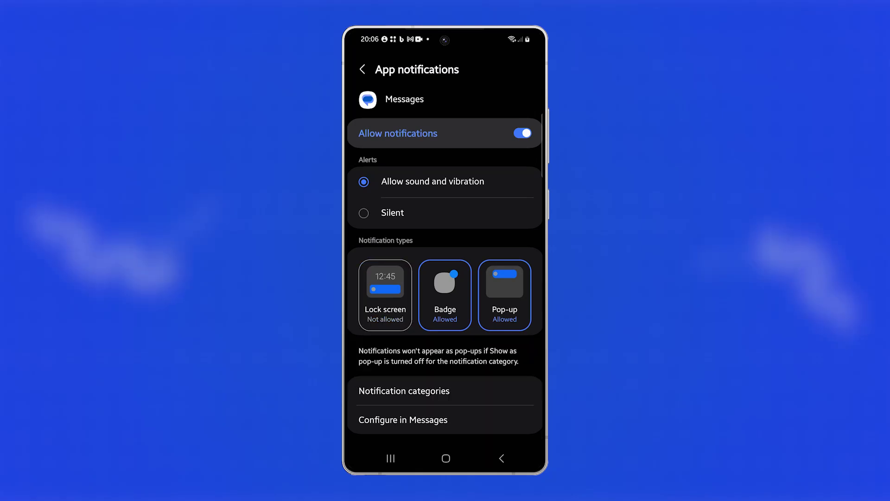
pyautogui.click(386, 294)
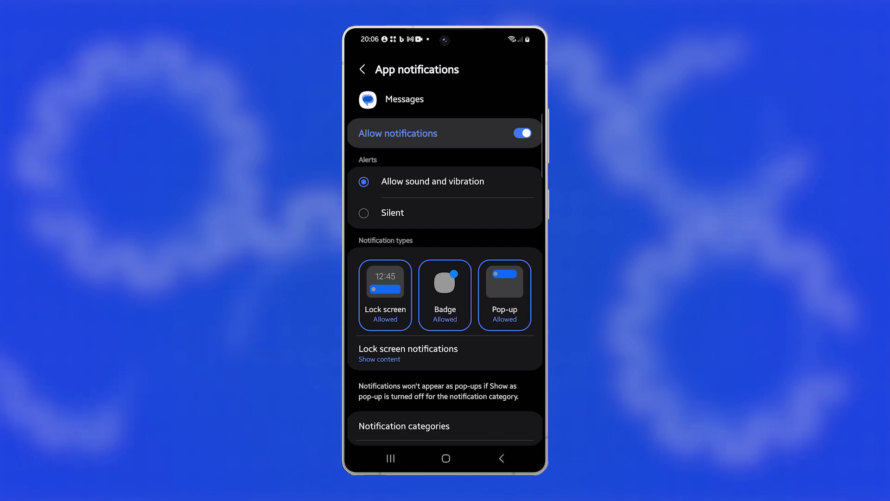
# Allow Messages lock screen notifications, set the badge tile, and turn pop-ups off then on.
pyautogui.click(445, 295)
pyautogui.click(505, 294)
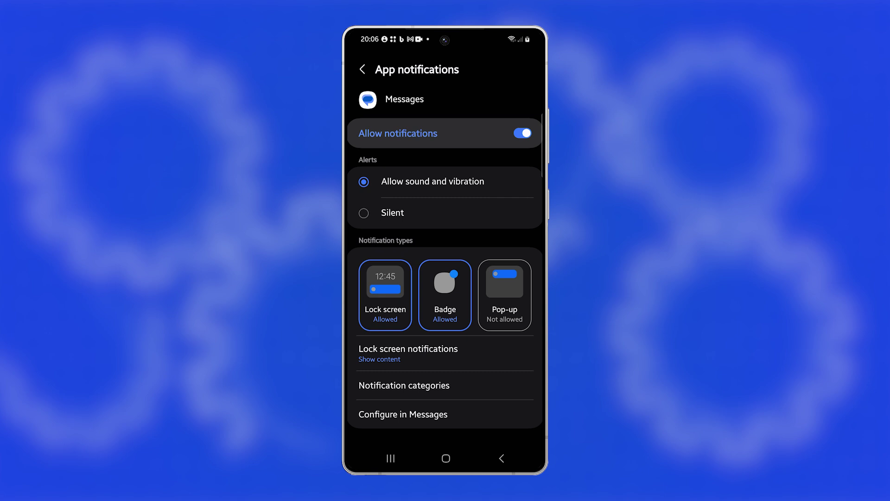
pyautogui.click(504, 295)
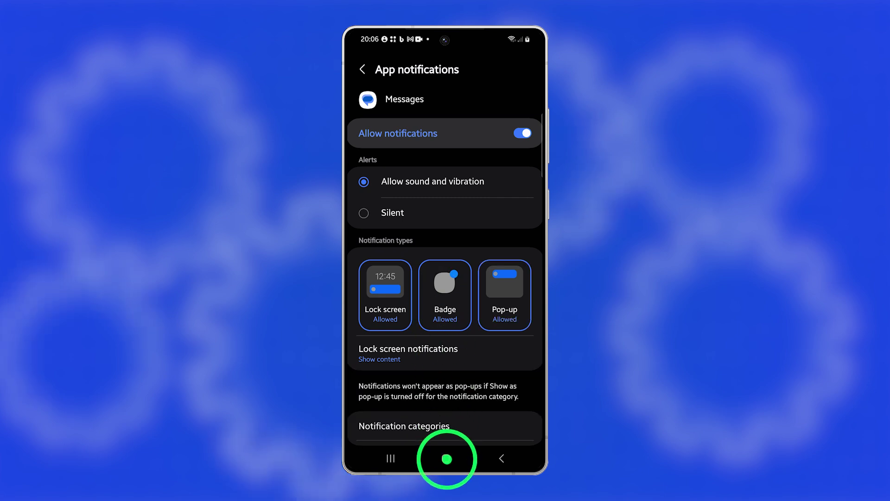
# From Home, open Messages settings via the account menu and choose Notifications.
pyautogui.click(446, 459)
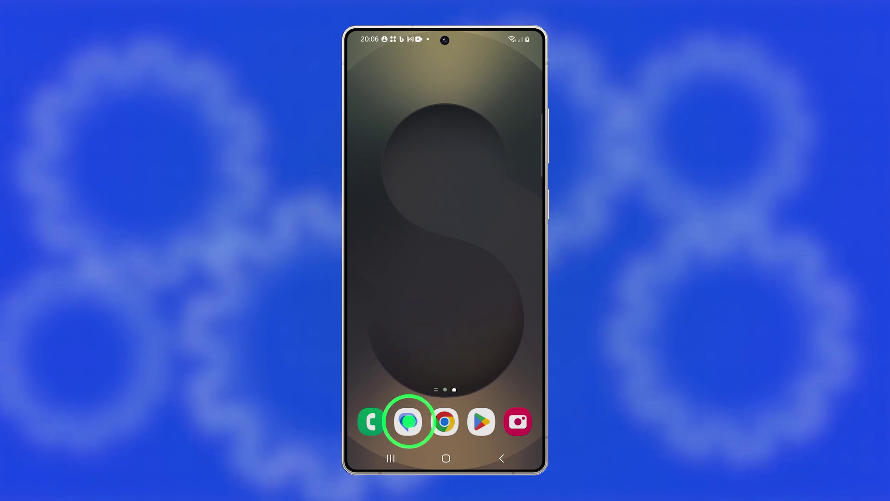
pyautogui.click(408, 422)
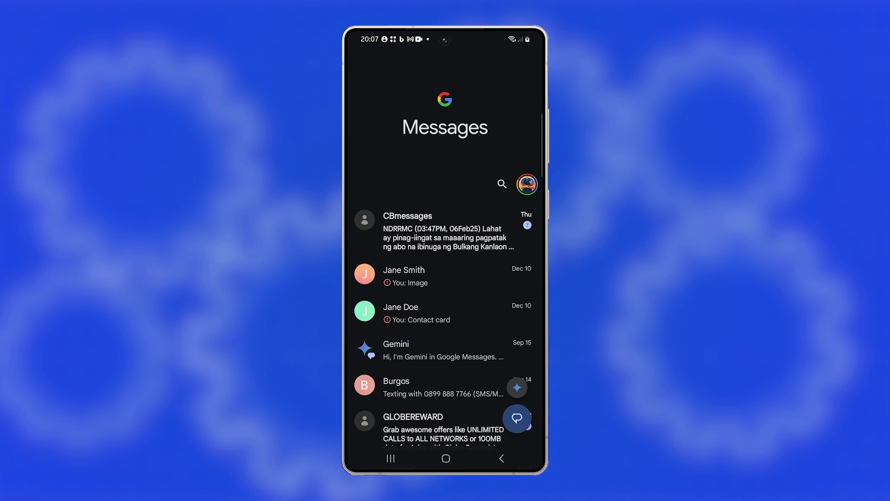
pyautogui.click(528, 184)
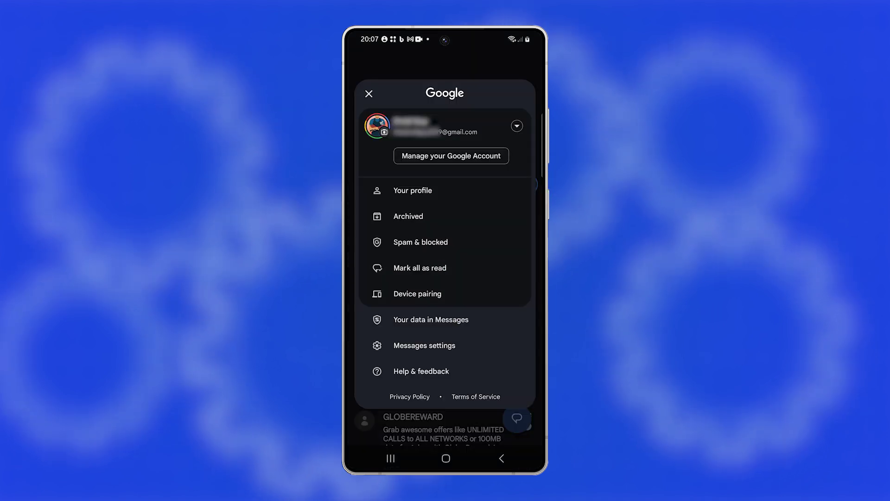
pyautogui.click(425, 345)
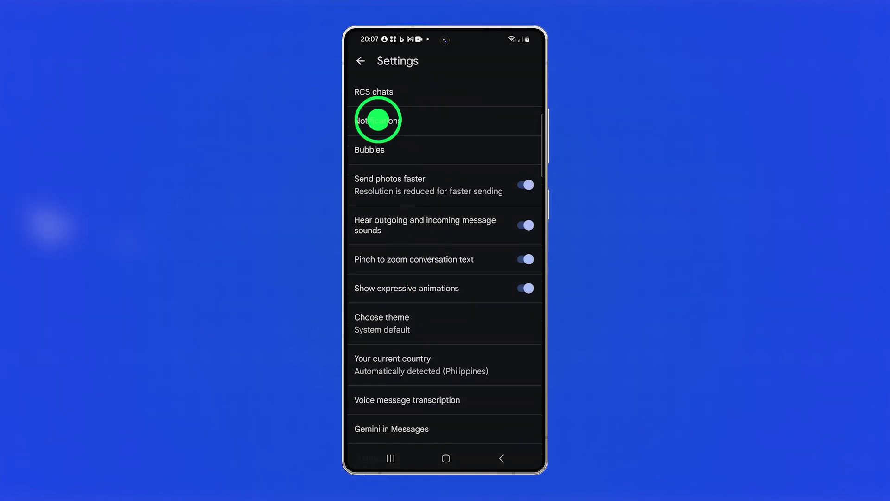
pyautogui.click(378, 120)
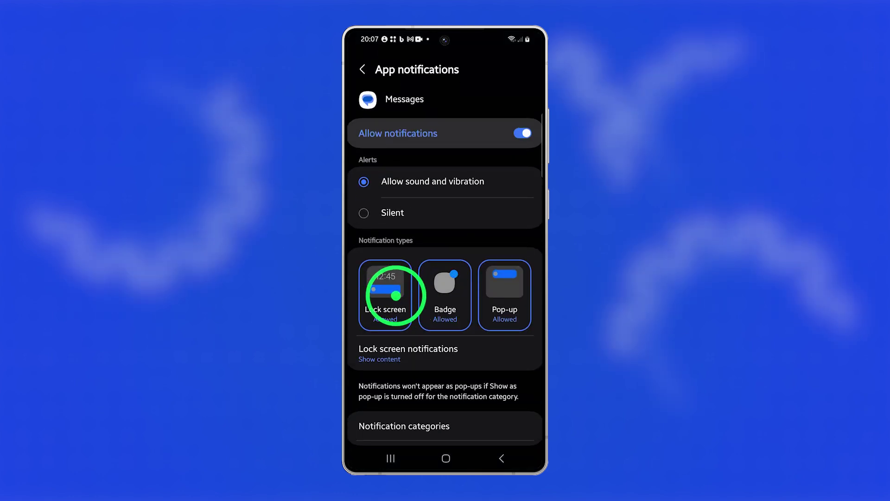
# Switch Messages lock screen notifications to Not allowed, then back to Allowed.
pyautogui.click(386, 292)
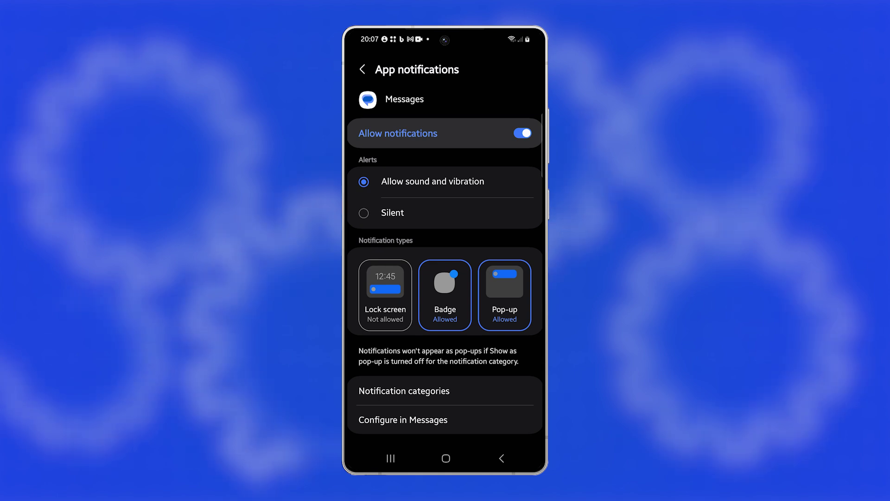
pyautogui.click(389, 297)
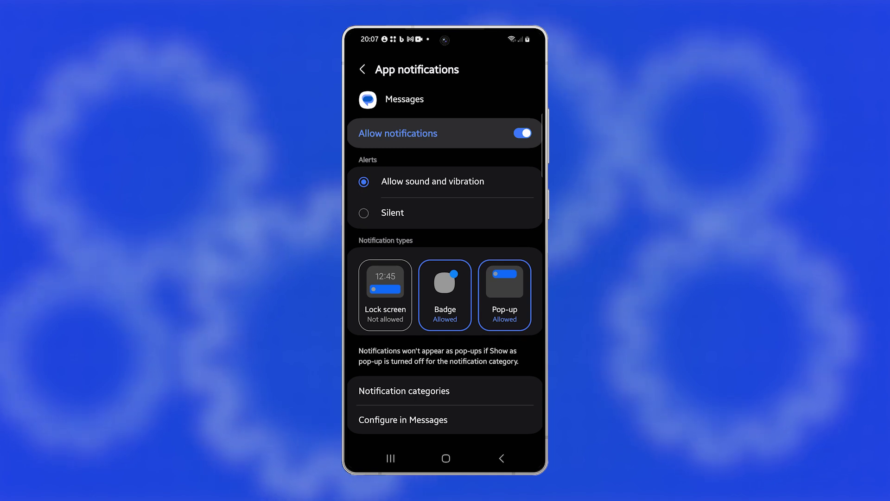
# Set Messages lock screen notifications to Allowed and open Notification categories.
pyautogui.click(385, 293)
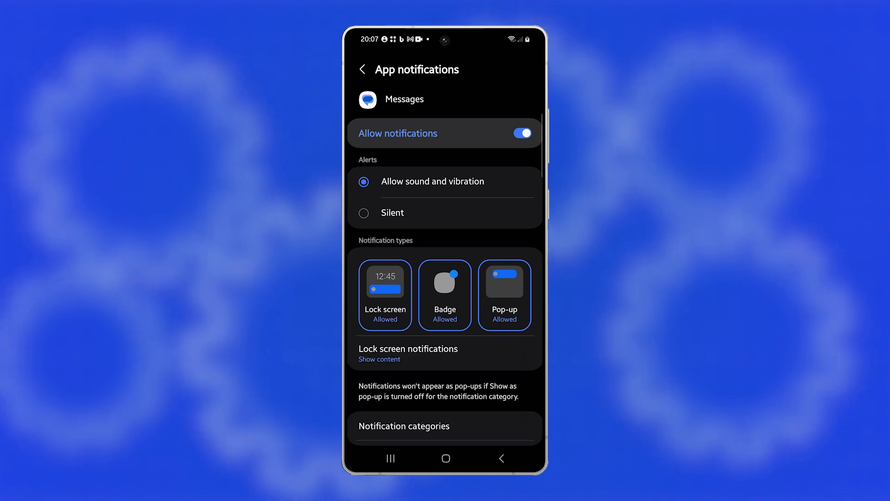
pyautogui.scroll(-2, 446, 313)
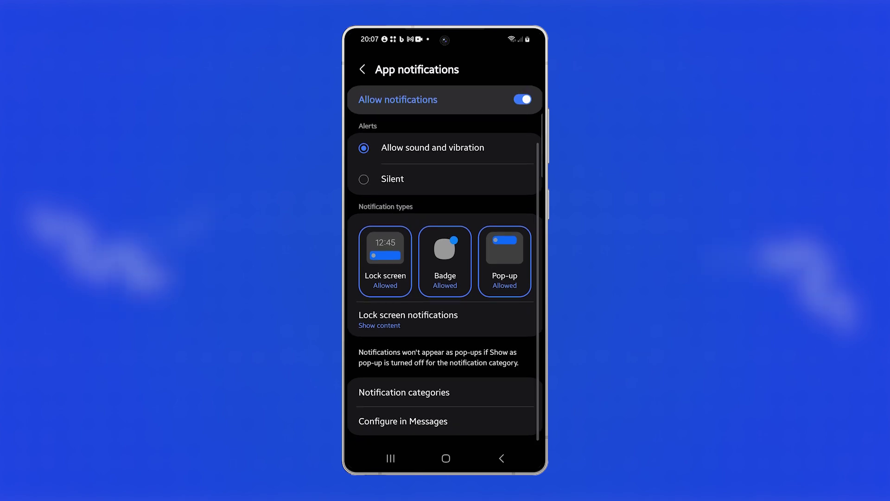
pyautogui.click(433, 392)
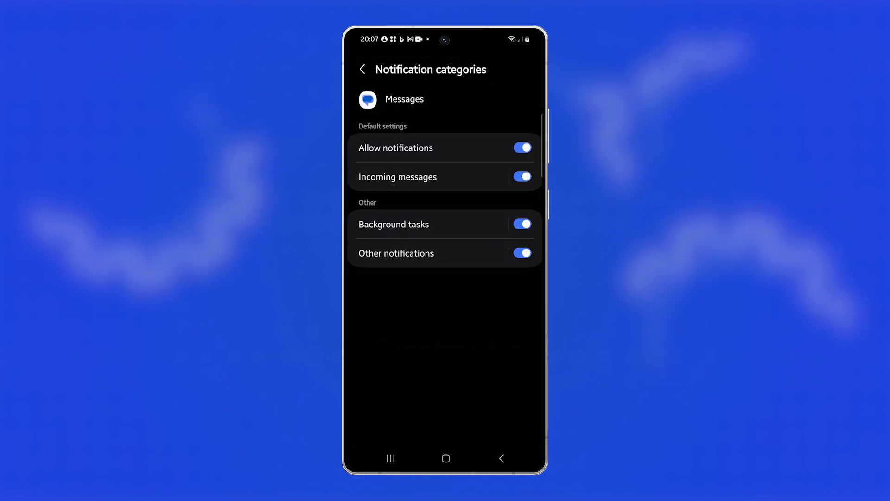